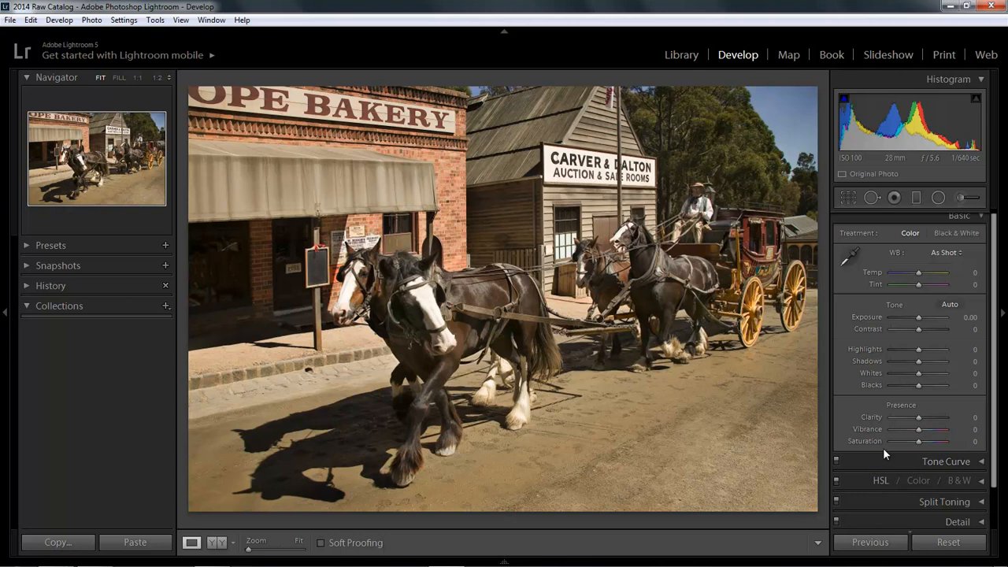
- Set the horse carriage photo's saturation to -100 and expand the Split Toning settings
drag(920, 442, 886, 444)
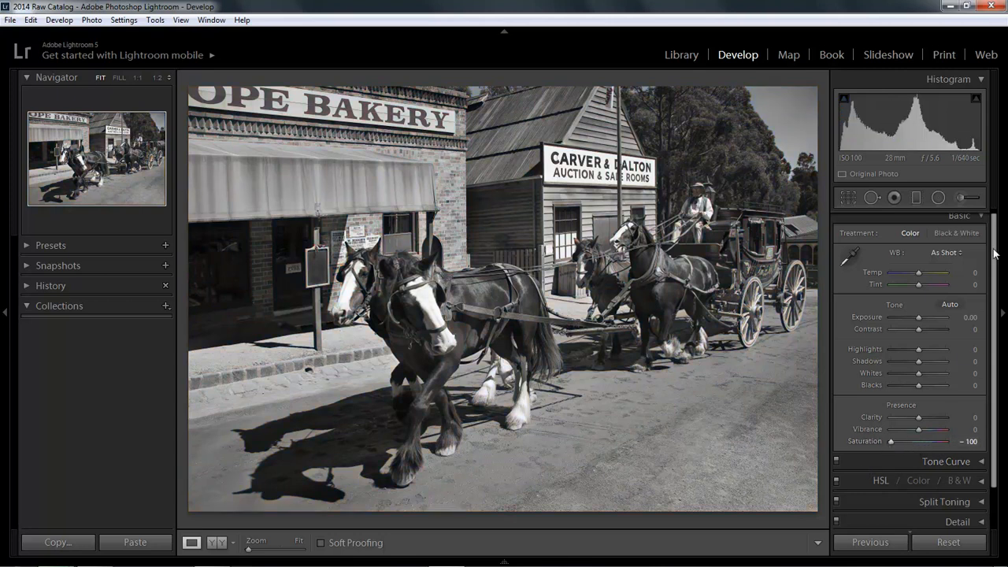
click(980, 216)
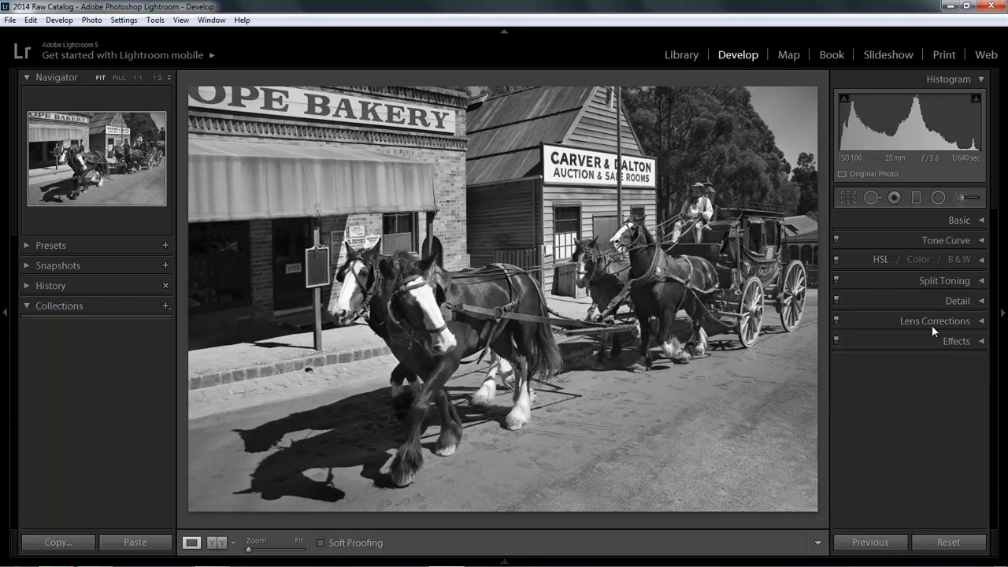
click(982, 283)
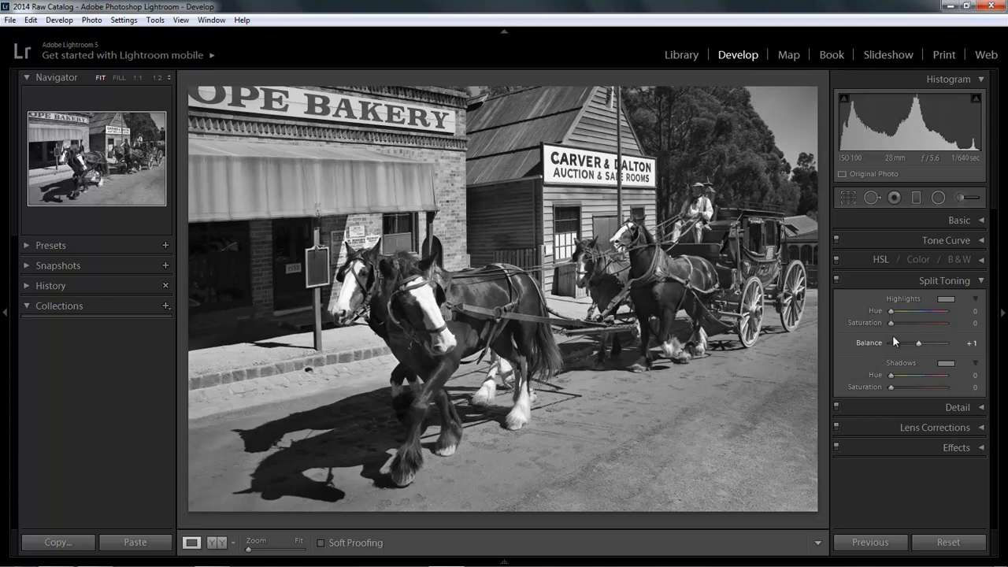
- Tone the horse carriage photo's highlights green with hue 141 and saturation 28
mouse_move(890, 314)
mouse_down()
mouse_move(930, 311)
mouse_move(885, 313)
mouse_up()
drag(897, 323, 946, 324)
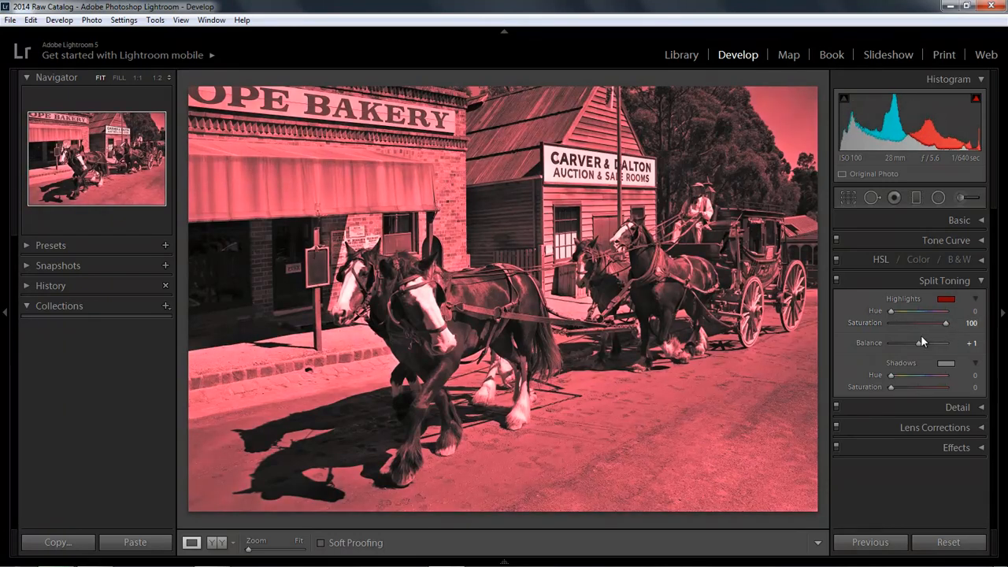
drag(892, 312, 919, 313)
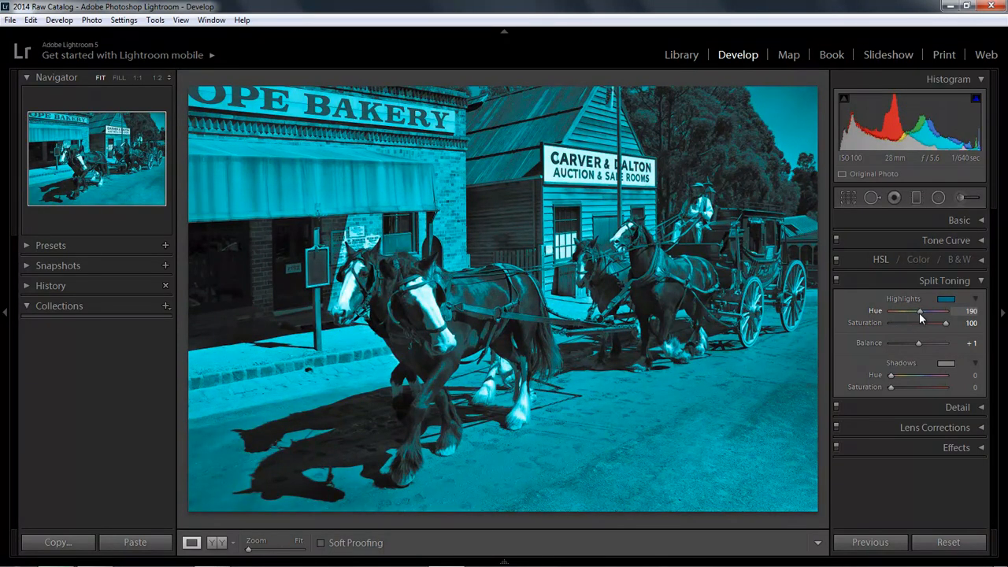
drag(918, 312, 912, 314)
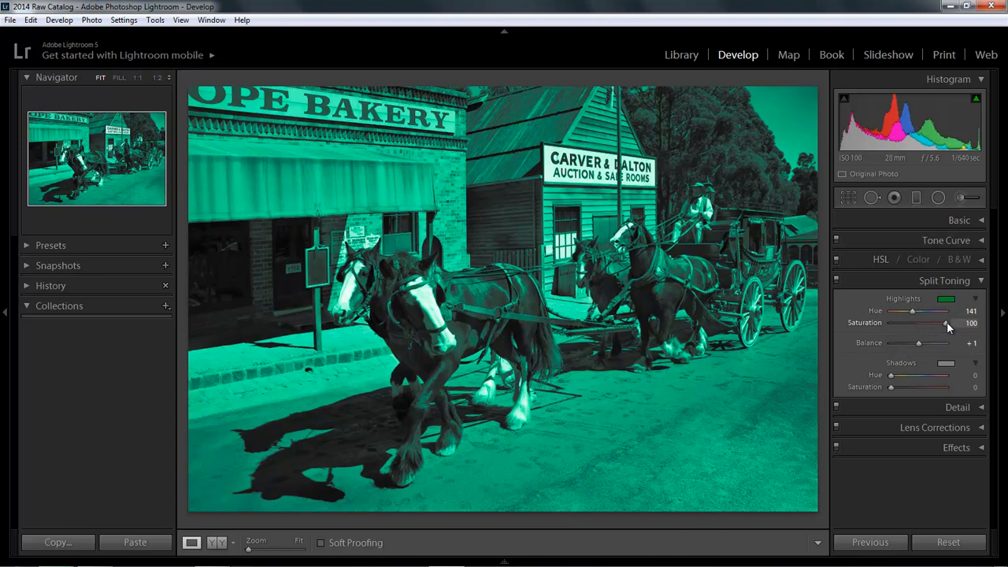
drag(946, 323, 906, 332)
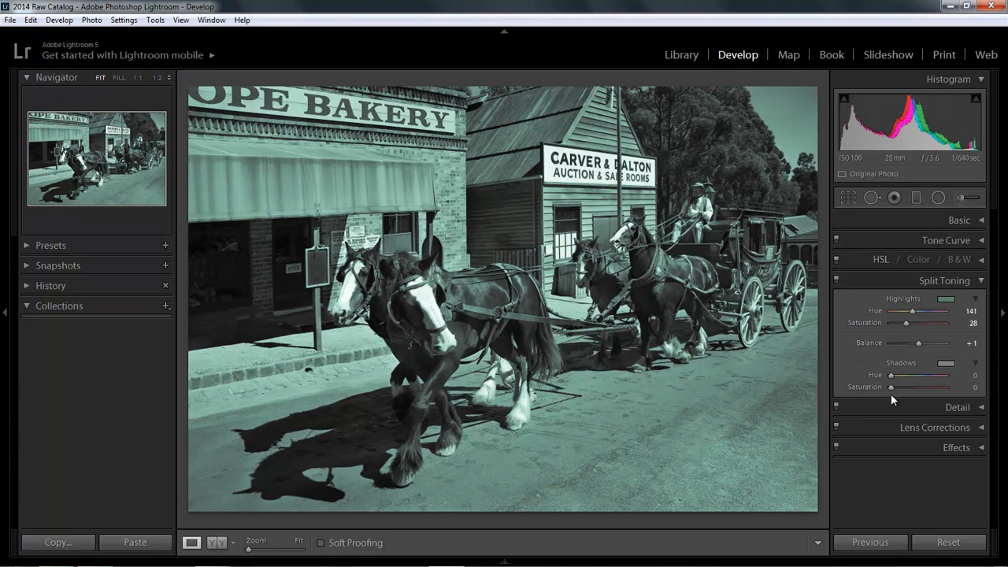
- Tone the shadows with hue 37 and saturation 36, and try a balance of +56 before resetting it to 0
drag(891, 386, 918, 390)
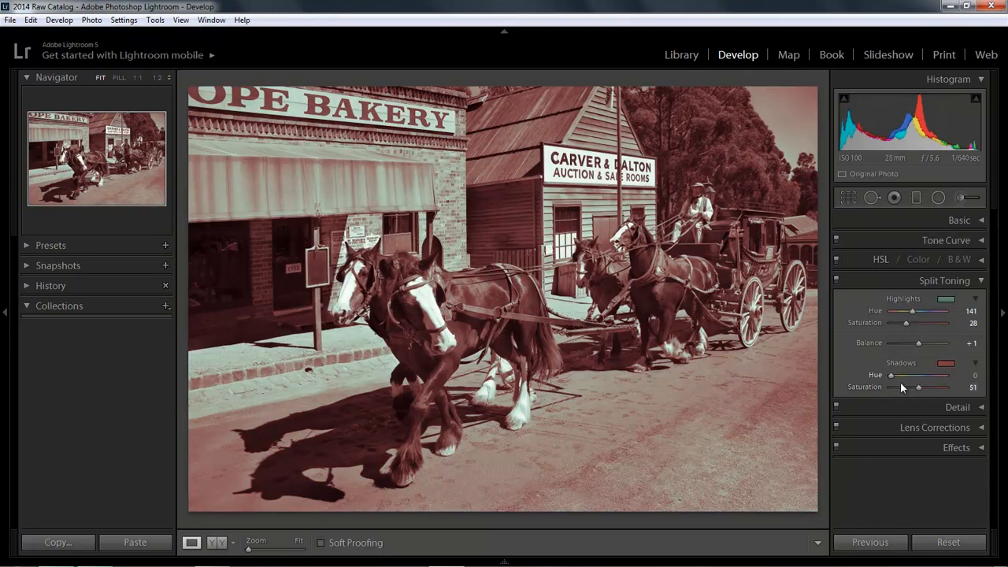
drag(891, 376, 896, 377)
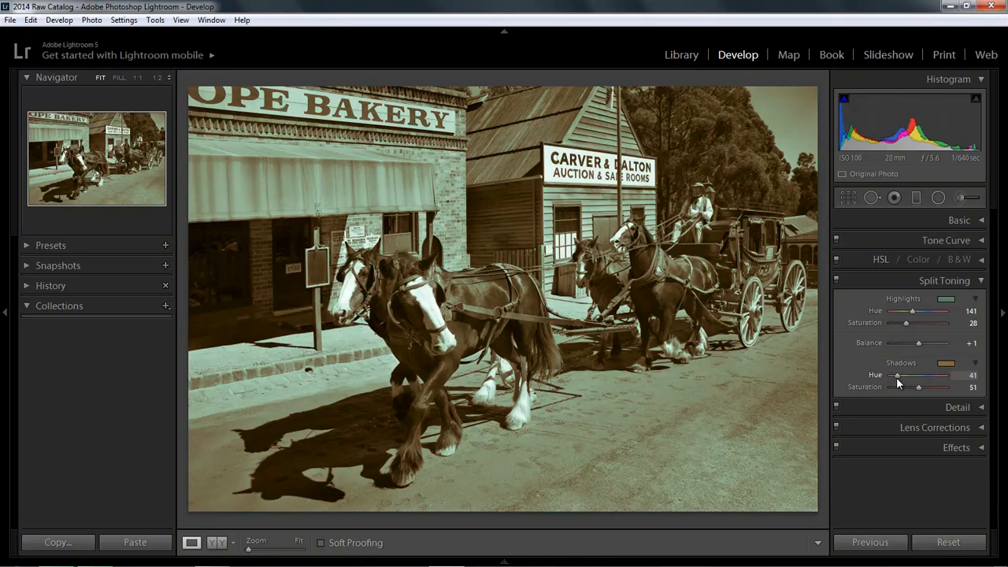
mouse_move(896, 378)
mouse_down()
mouse_move(918, 388)
mouse_move(900, 390)
mouse_move(908, 393)
mouse_up()
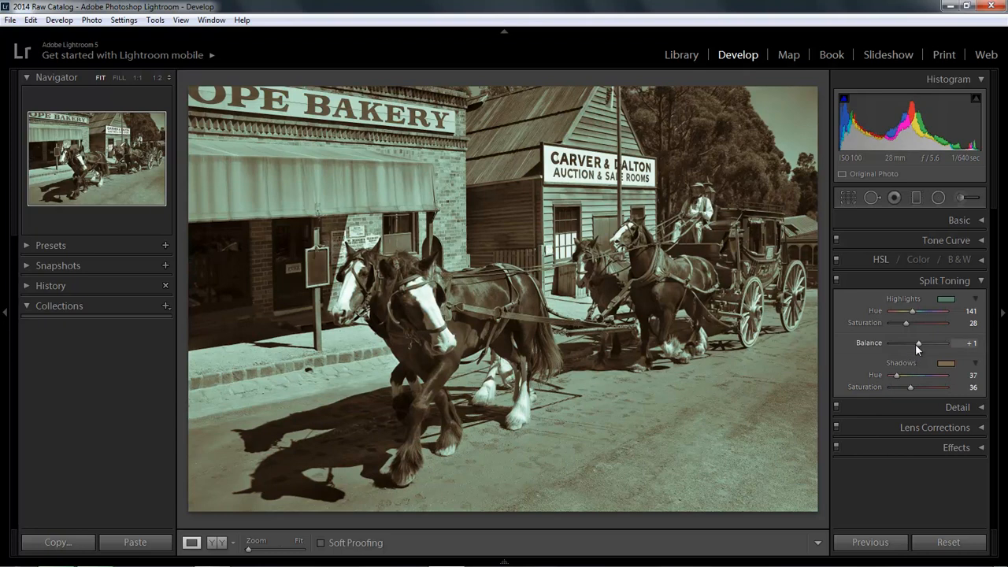
mouse_move(918, 347)
mouse_down()
mouse_move(905, 344)
mouse_move(934, 347)
mouse_up()
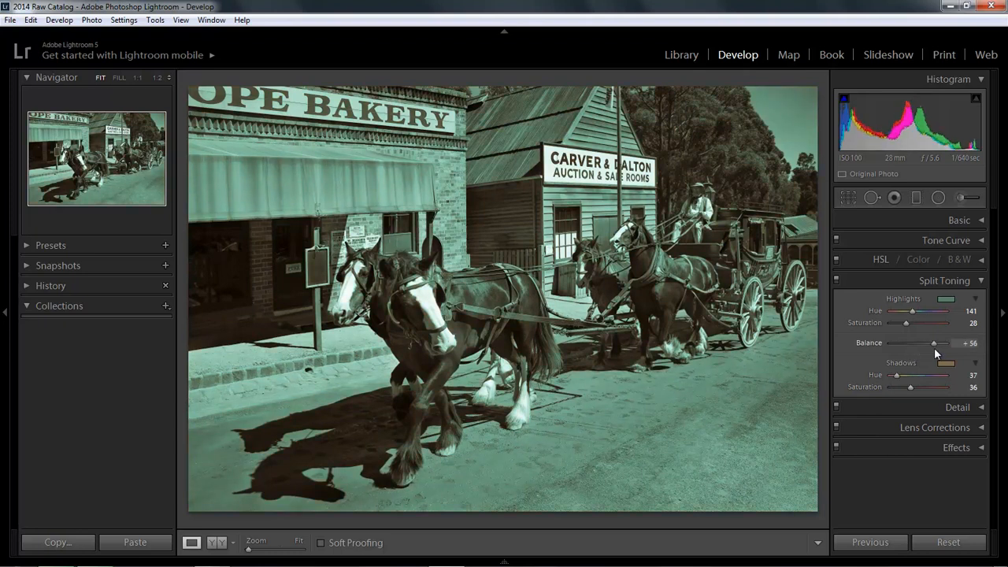
double_click(930, 348)
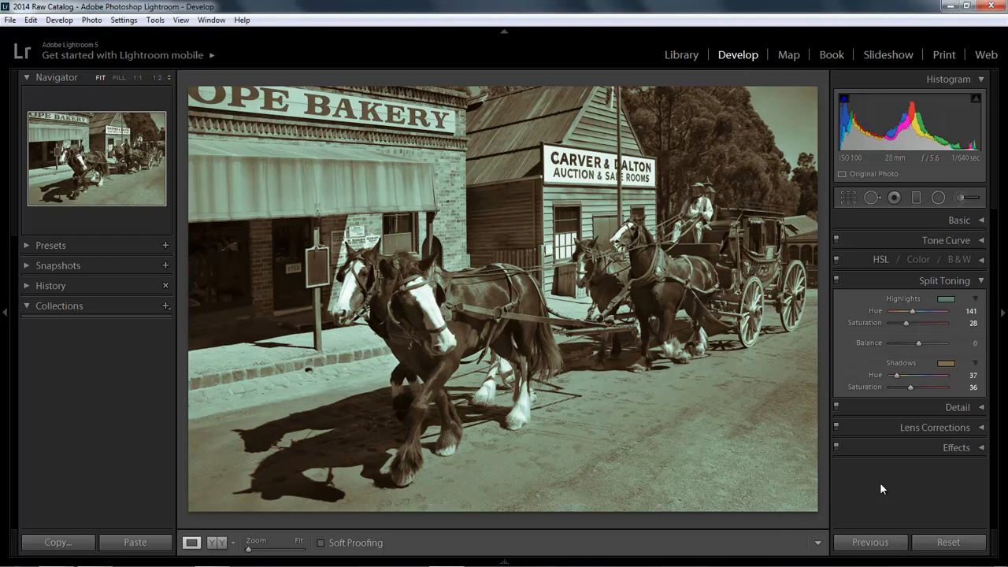
- Show the filmstrip, look at the black-and-white vintage car photo, and open the aircraft hangar photo
key(F6)
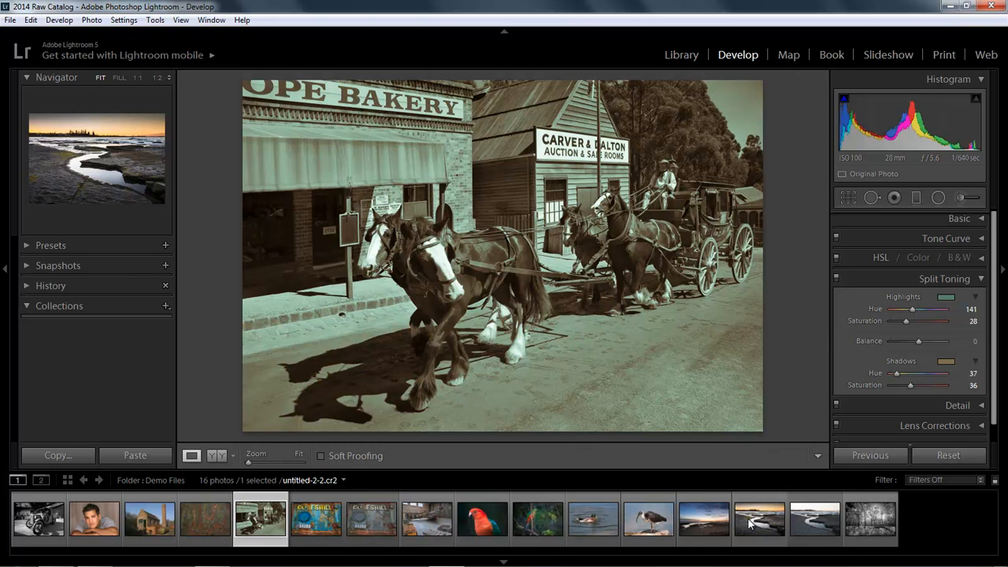
click(39, 523)
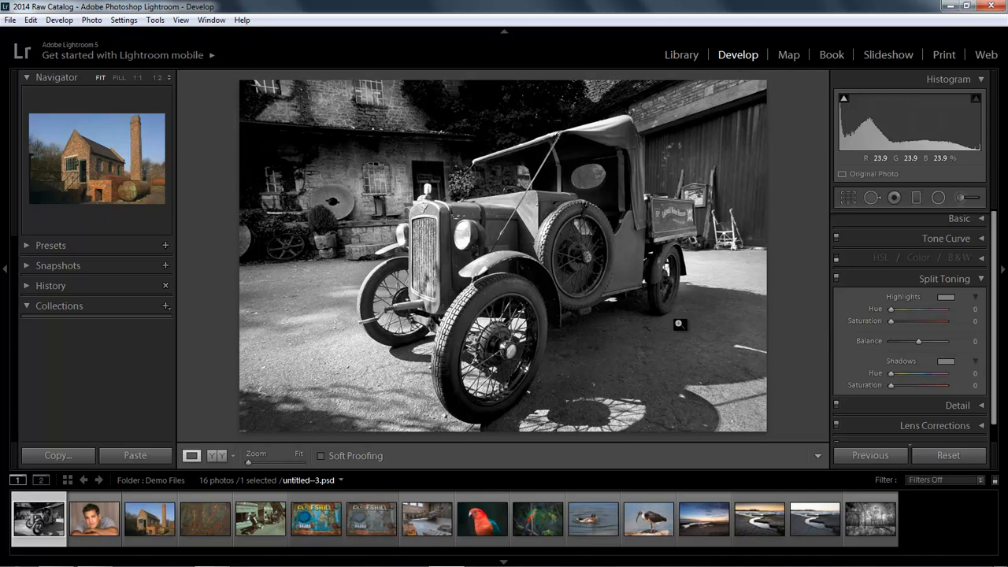
click(433, 520)
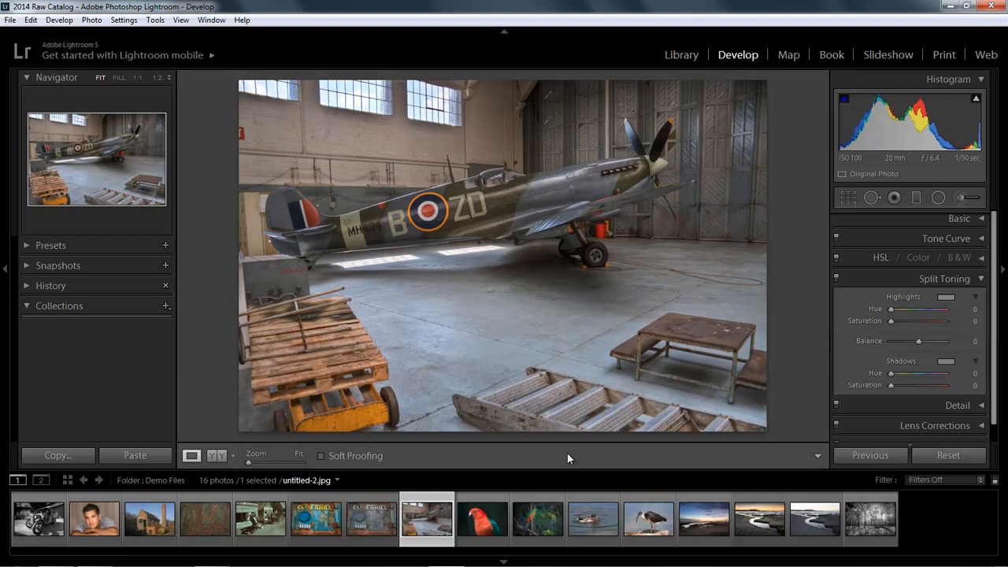
- Try the Split Tone 1 preset from Lightroom B&W Toned Presets on the aircraft photo, and apply Sepia Tone instead
click(26, 247)
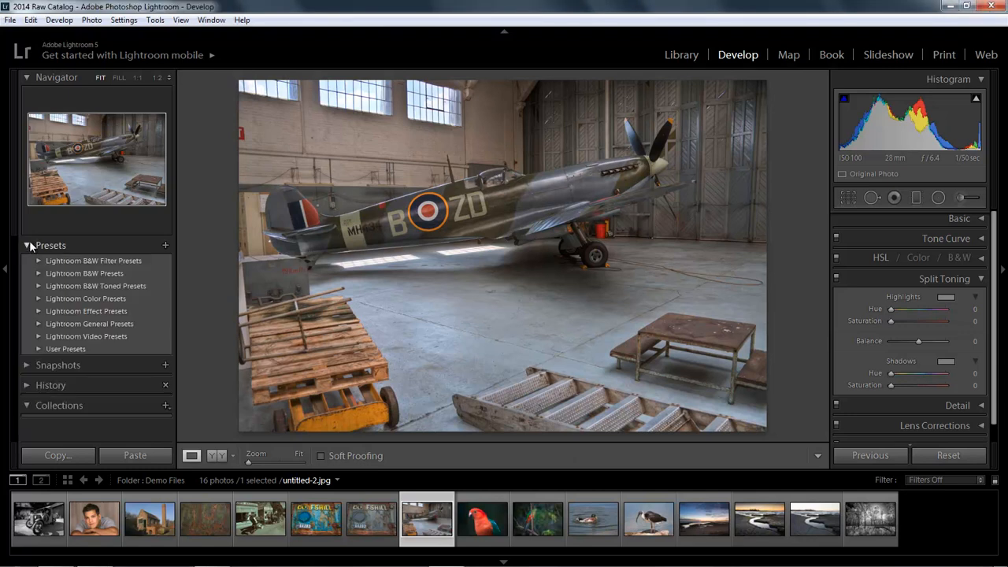
click(37, 285)
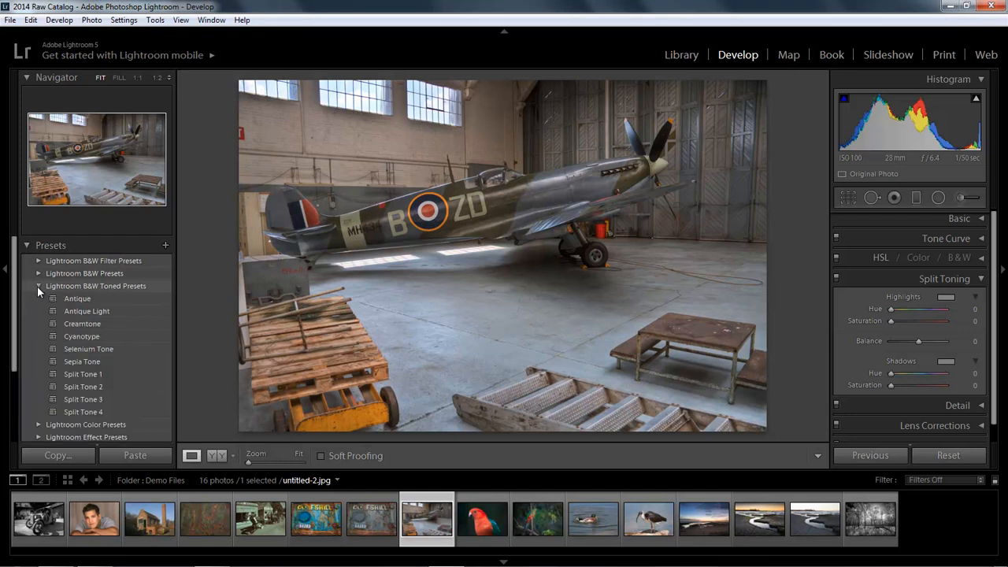
click(82, 373)
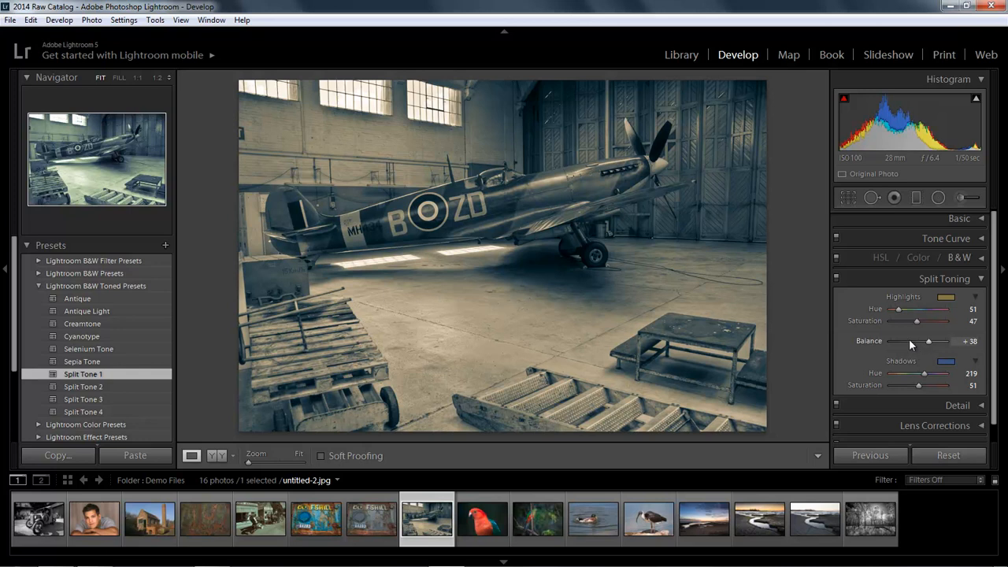
mouse_move(928, 338)
mouse_down()
mouse_move(911, 344)
mouse_move(927, 343)
mouse_up()
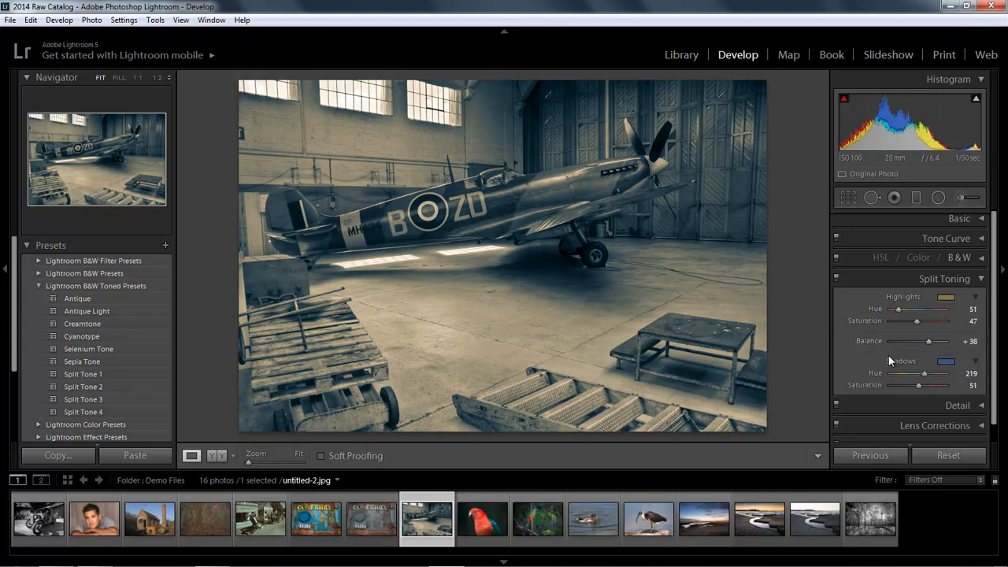
click(77, 363)
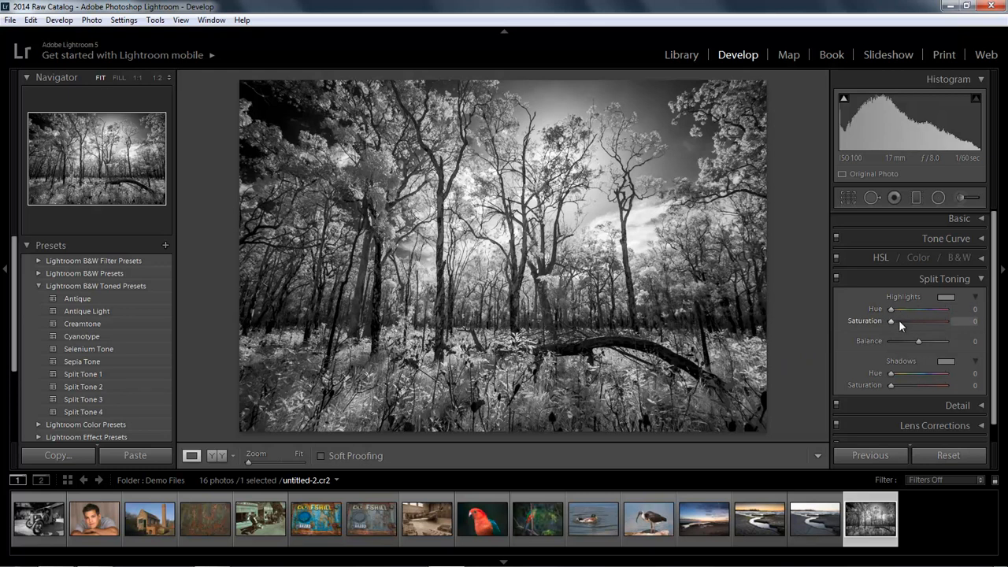
- Tone the forest photo's highlights blue with hue 215 and saturation 48, and raise the shadows' saturation
drag(891, 321, 923, 314)
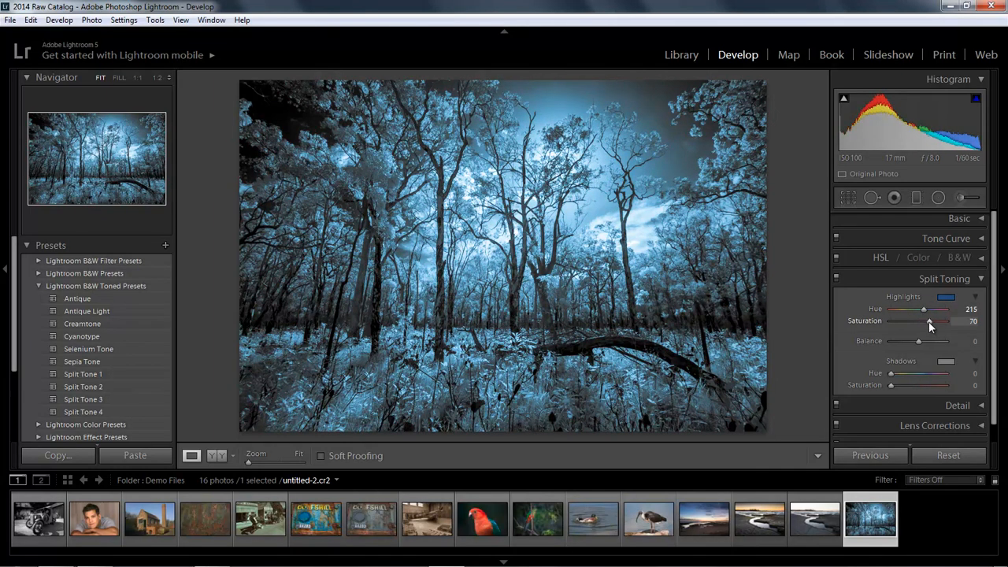
drag(925, 323, 915, 323)
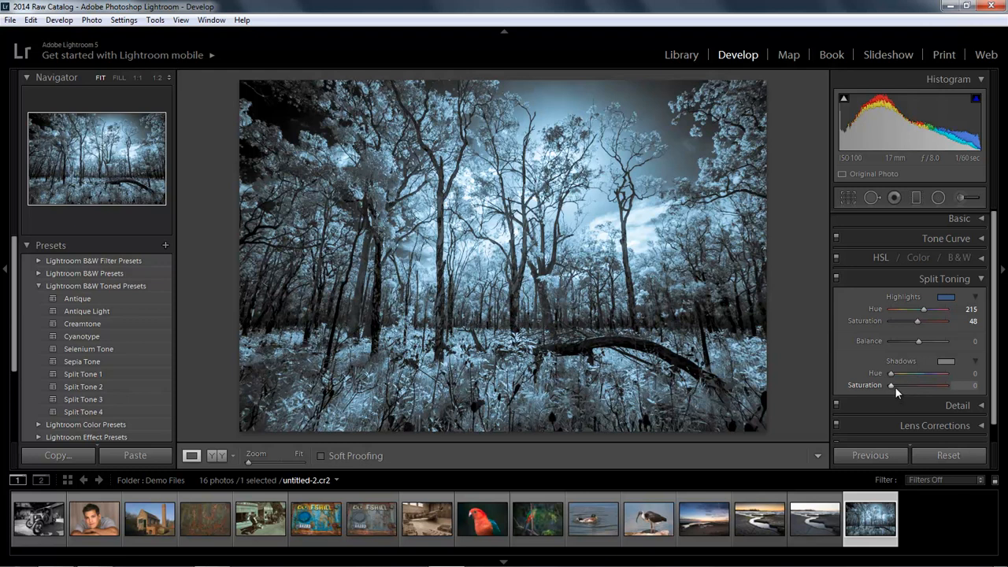
drag(889, 385, 910, 387)
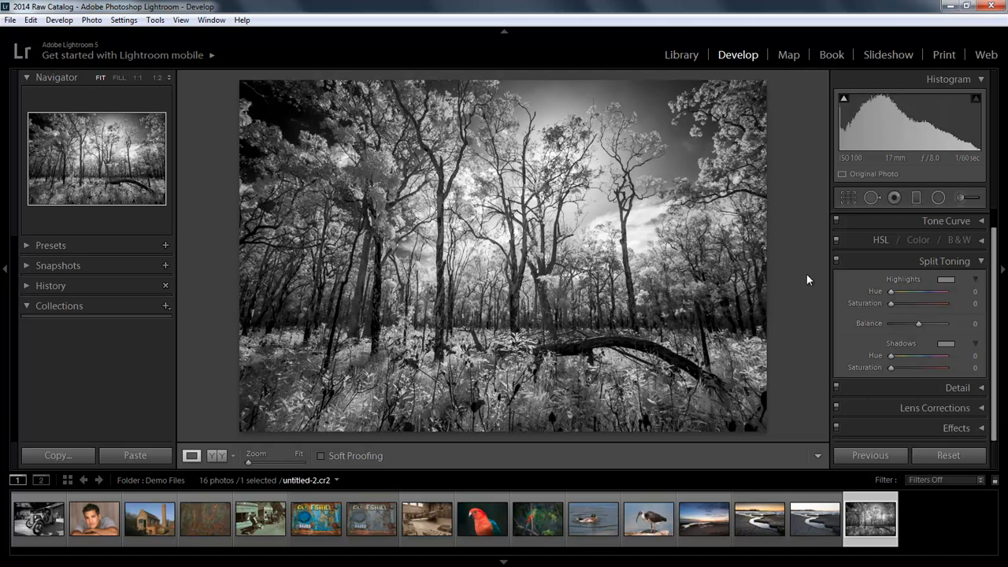
- Split-tone the forest photo blue with highlights at hue 232, saturation 100 and shadows at hue 236, saturation 17
click(947, 283)
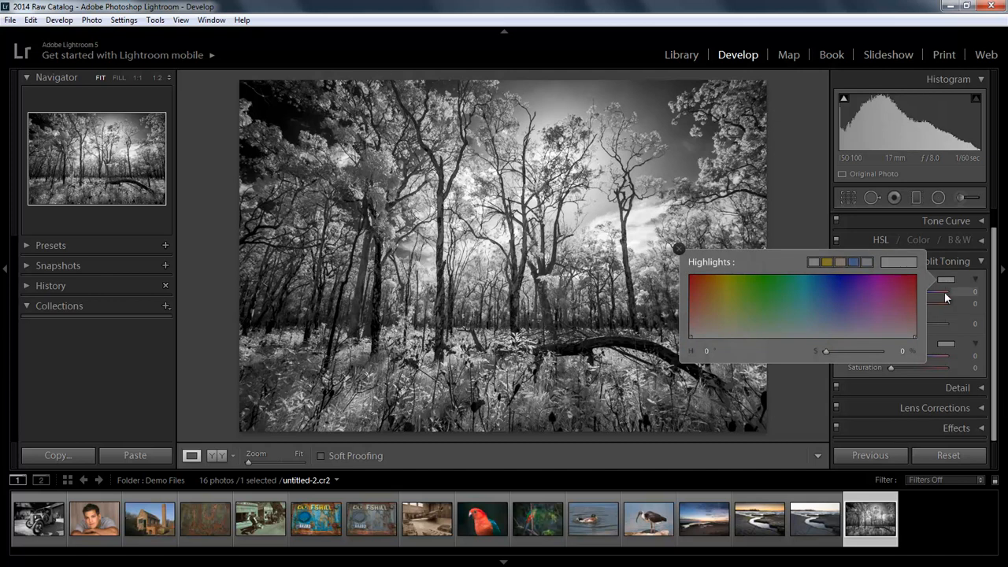
click(956, 275)
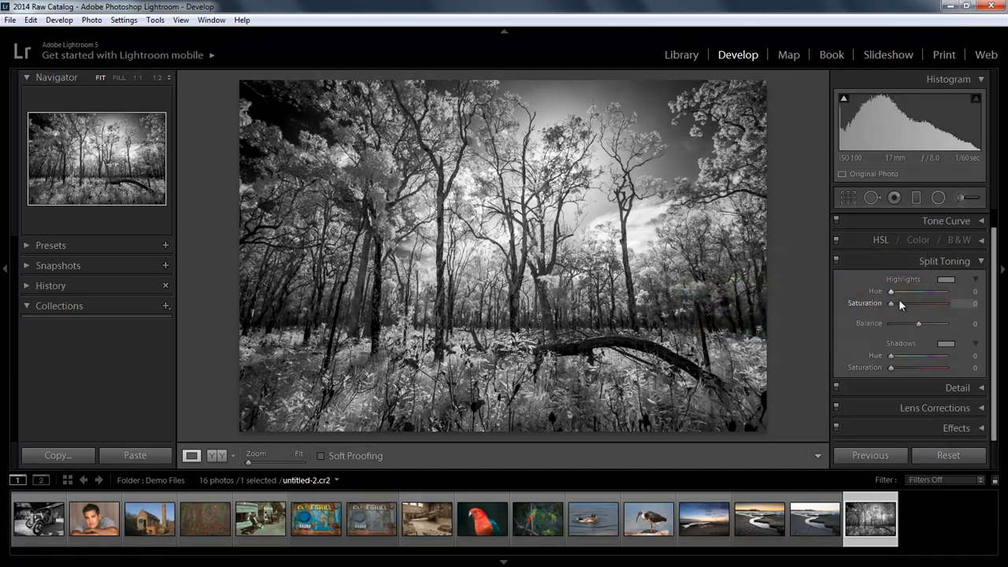
drag(891, 304, 948, 304)
drag(891, 291, 926, 292)
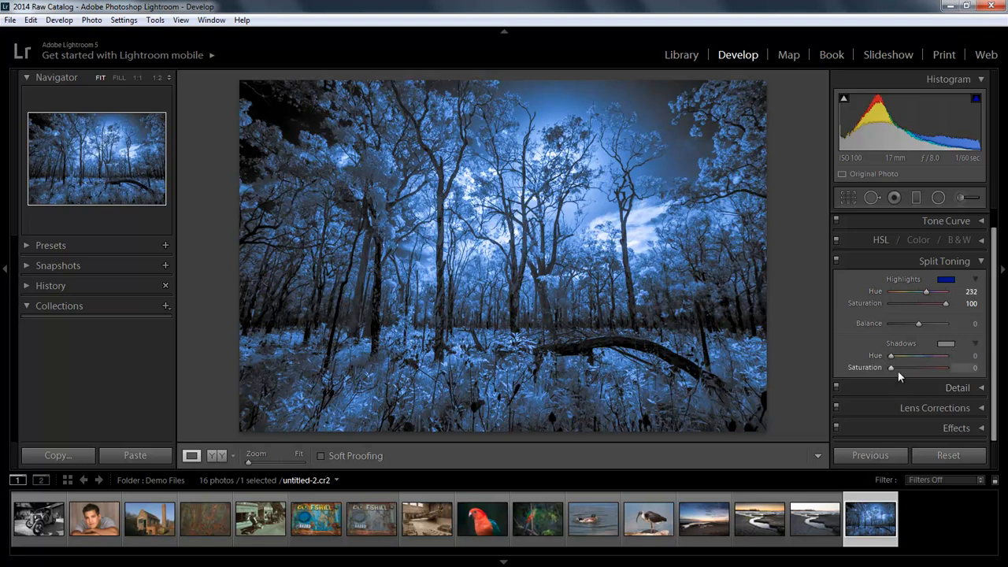
mouse_move(891, 369)
mouse_down()
mouse_move(917, 368)
mouse_move(909, 356)
mouse_move(931, 361)
mouse_move(898, 367)
mouse_up()
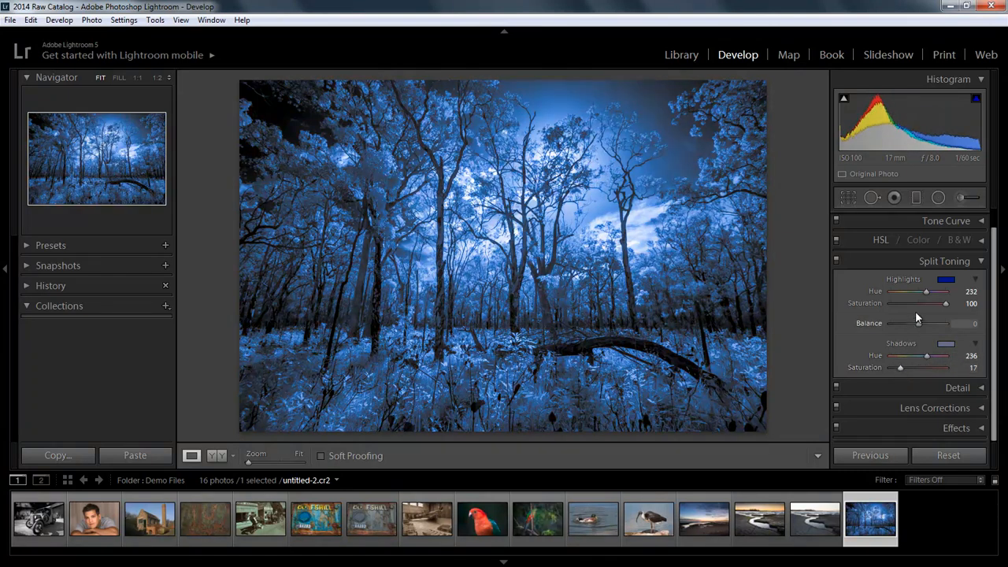
- Rebalance the forest photo's blue toning by setting the highlights' saturation to 43 and the shadows' saturation to 41
double_click(944, 304)
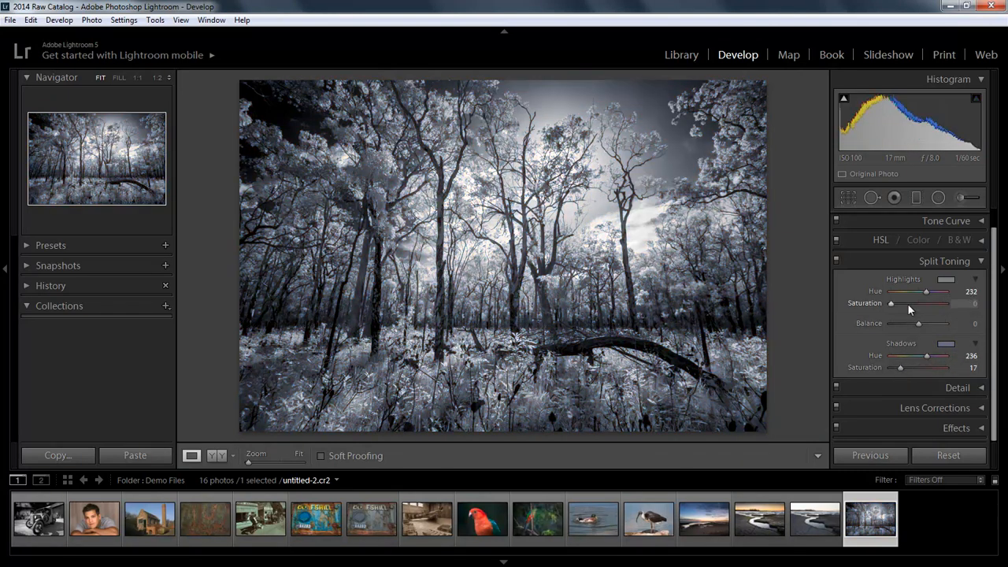
drag(893, 304, 908, 304)
drag(901, 367, 907, 366)
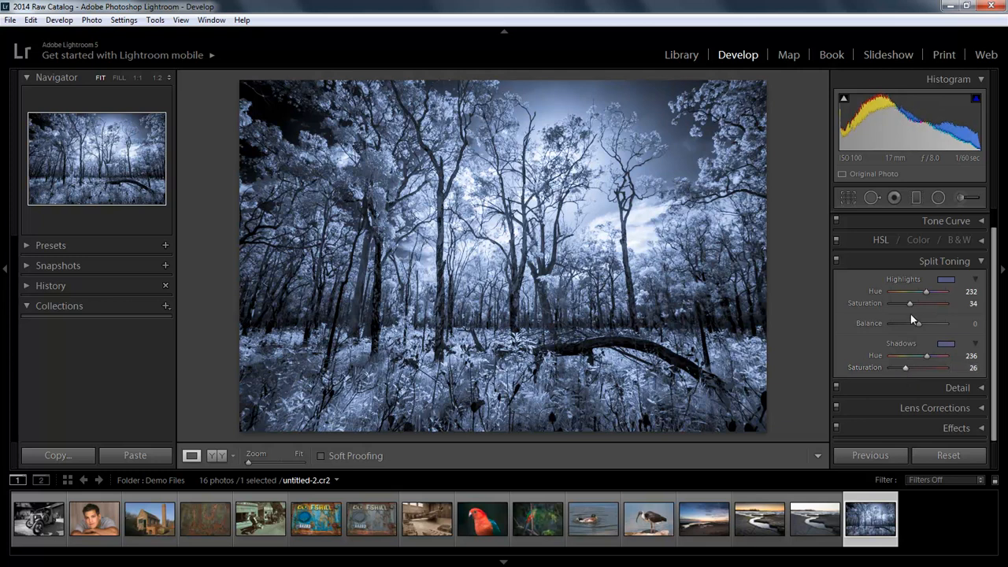
drag(909, 303, 905, 304)
drag(908, 303, 915, 306)
drag(906, 367, 912, 368)
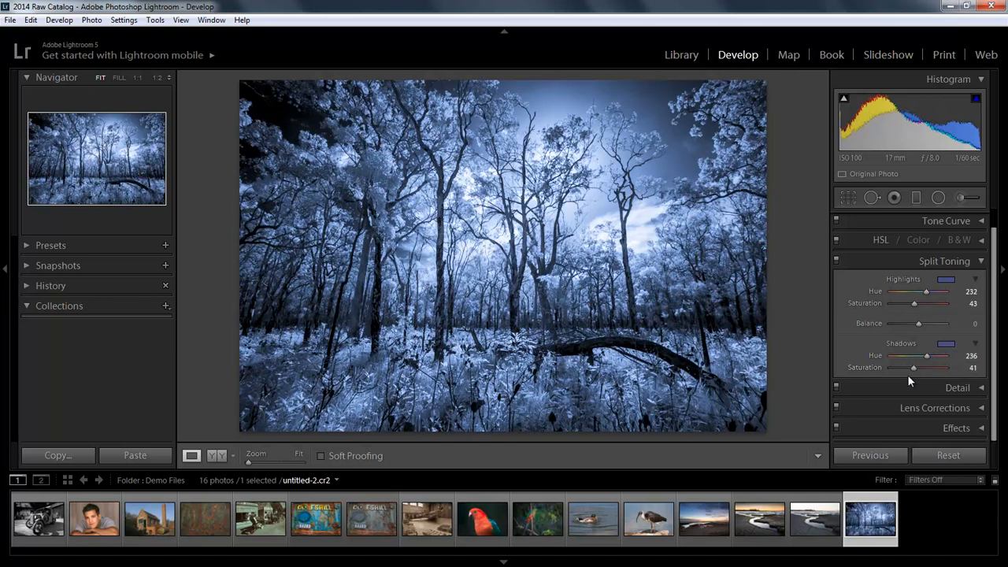